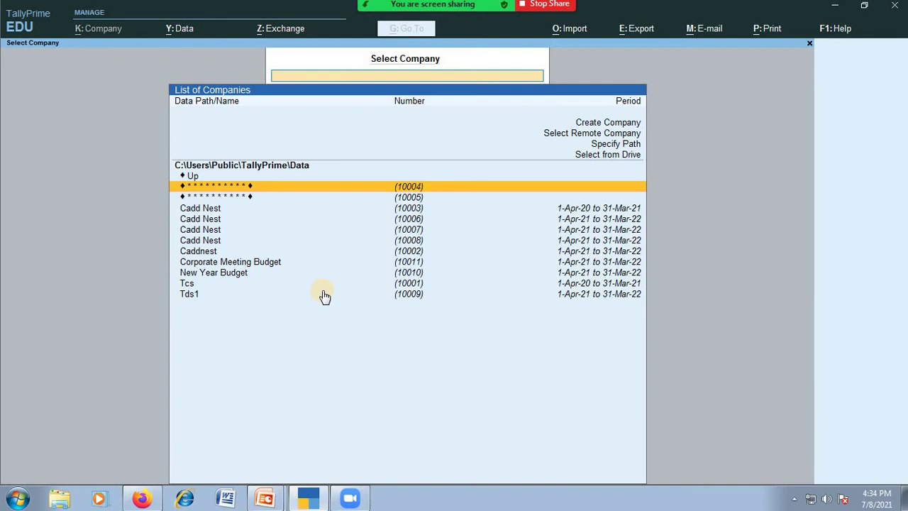
Open a blank Company Creation form from the List of Companies.
key(Up)
key(Up)
key(Up)
key(Up)
key(Up)
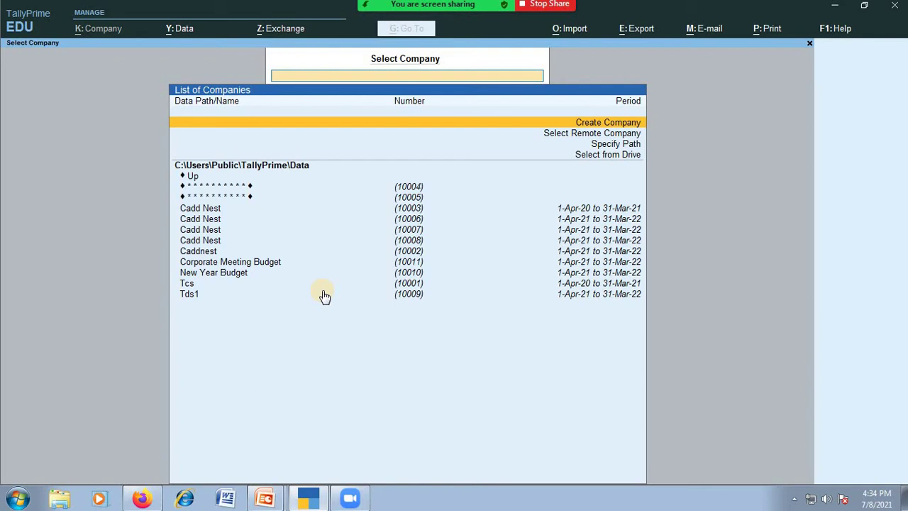
key(Return)
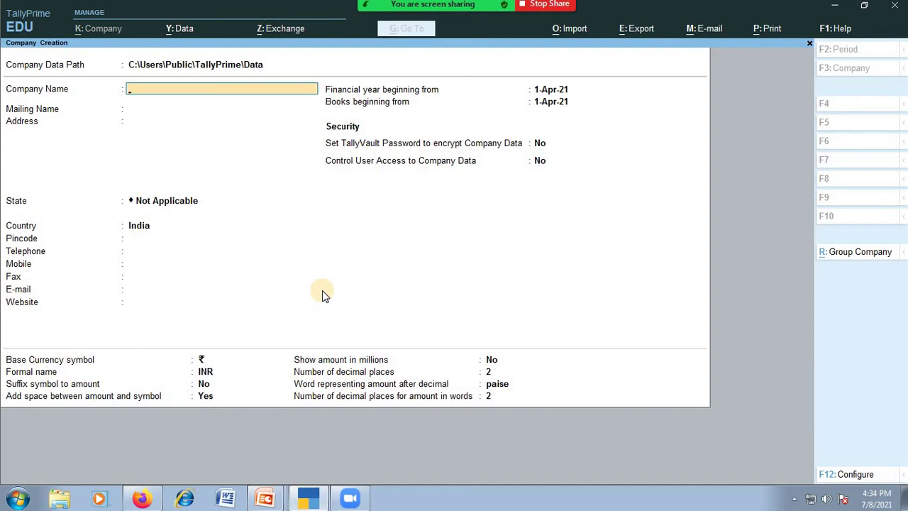
Name the company CADD Nest, keep it as the mailing name, and begin entering the company's address.
text(Cadd Nest)
key(BackSpace)
key(BackSpace)
key(BackSpace)
key(BackSpace)
key(BackSpace)
key(BackSpace)
key(BackSpace)
key(BackSpace)
text(ADD Nes)
key(Return)
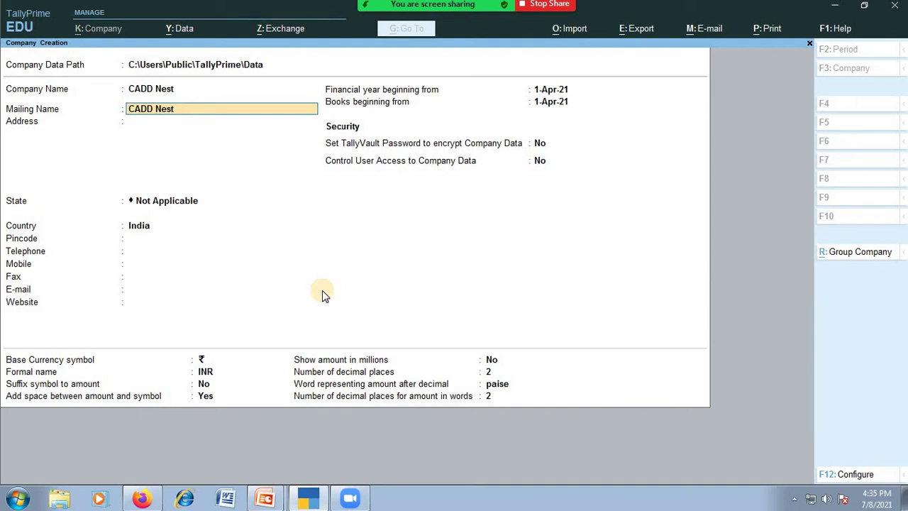
key(Return)
text(Ba)
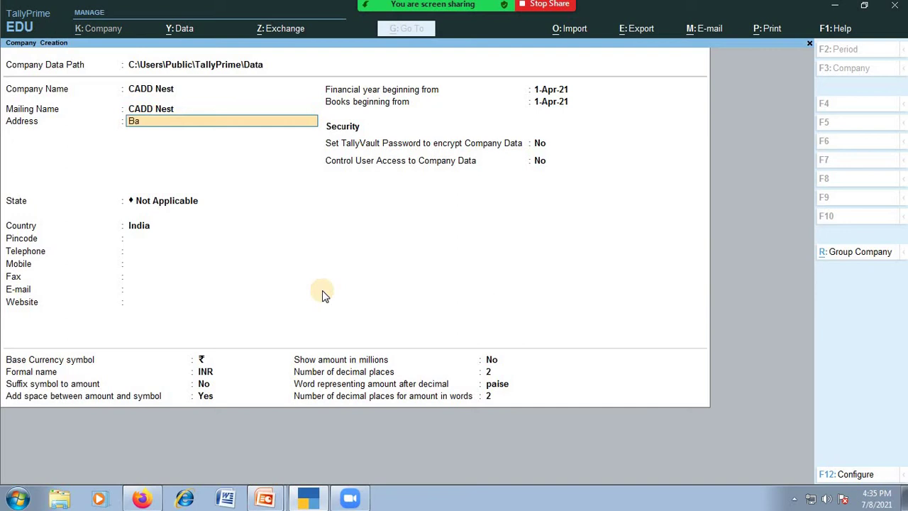
text(savangudi Bangalore)
Set State to Karnataka from the List of States and Country to India.
key(Return)
key(Return)
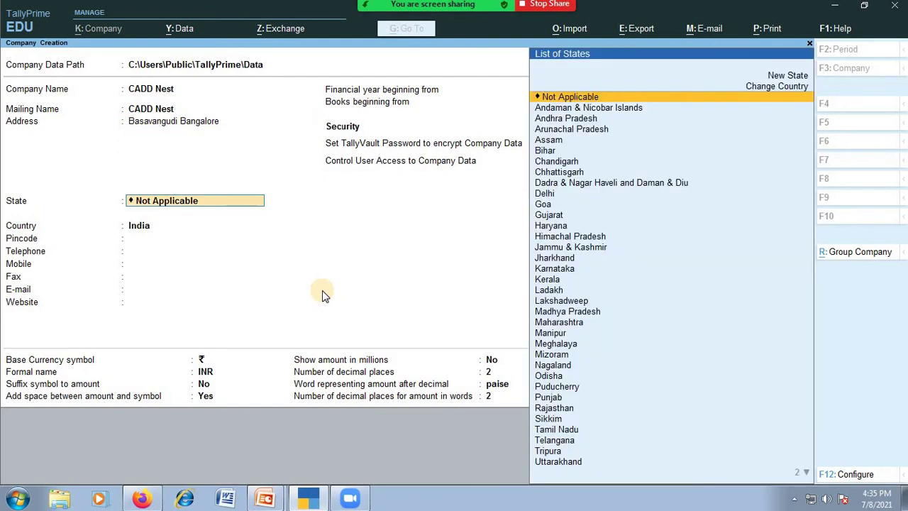
text(Kar)
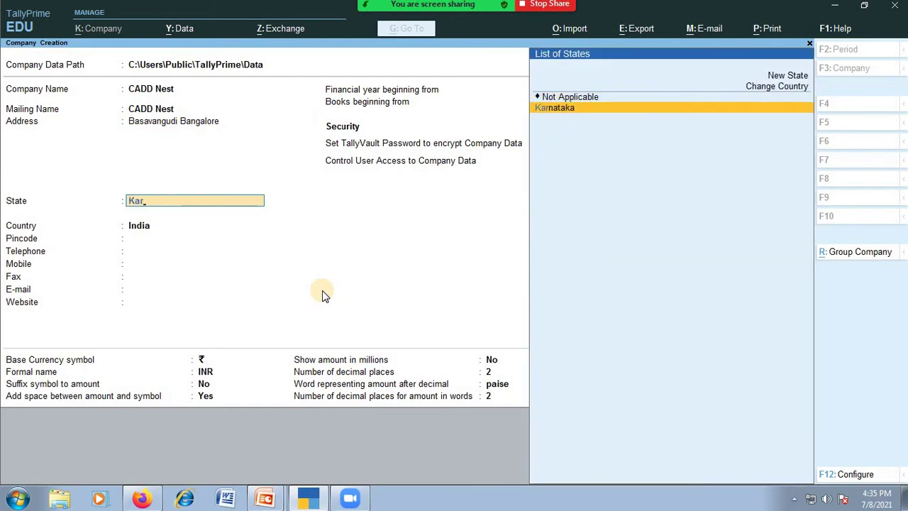
key(Return)
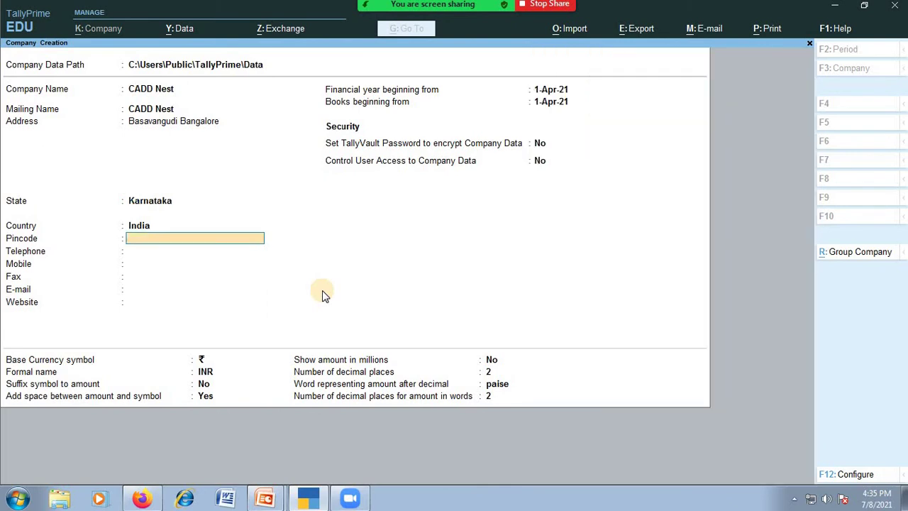
key(BackSpace)
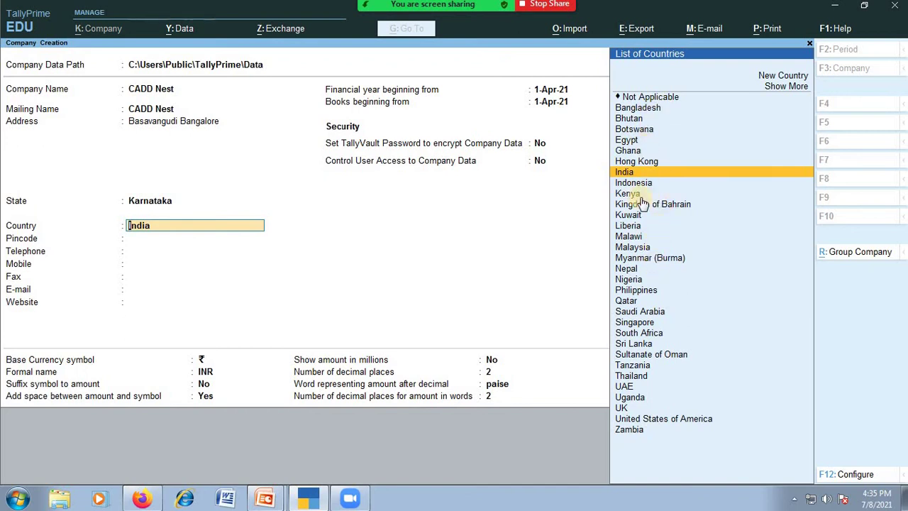
text(In)
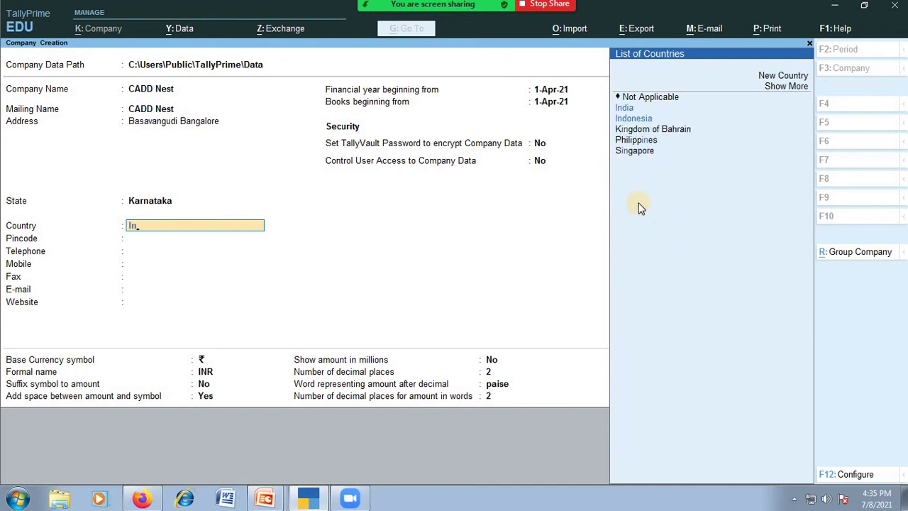
key(Return)
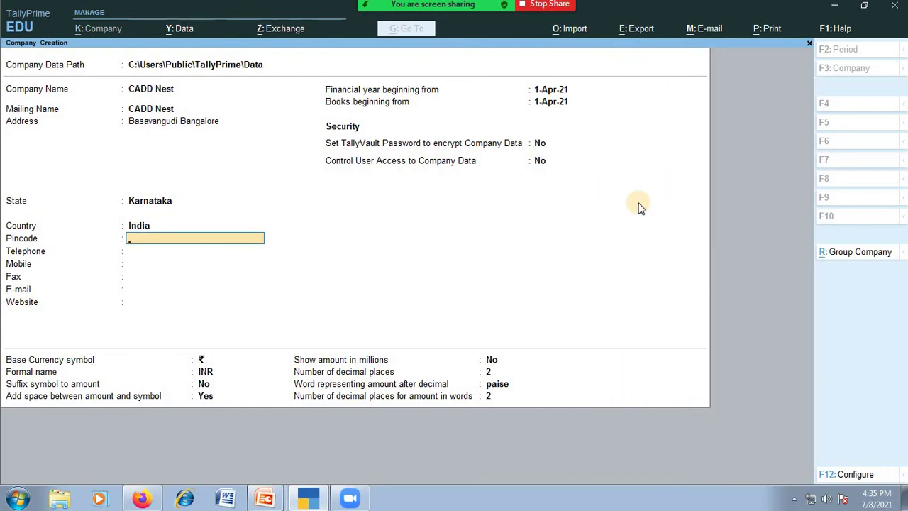
key(BackSpace)
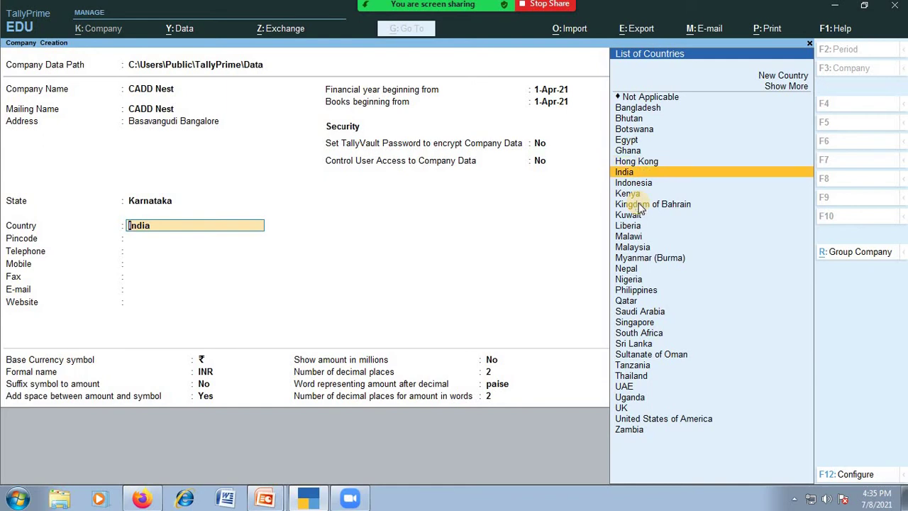
Enter the company's pincode, telephone number and mobile number, correcting typos.
key(Return)
text(56001)
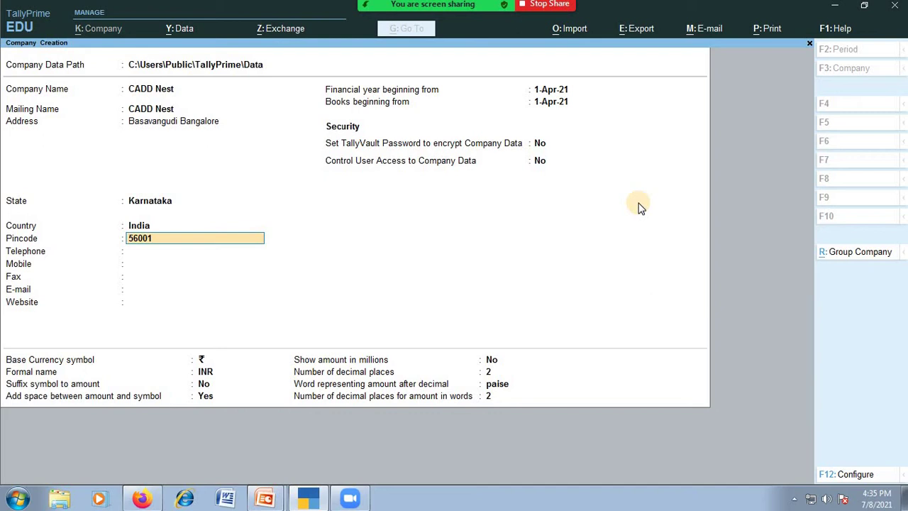
text(9)
key(Return)
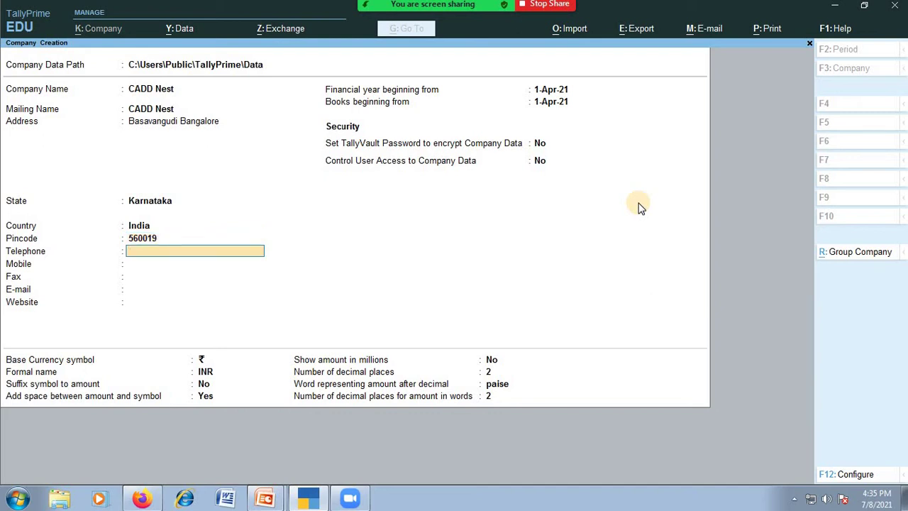
text(00)
key(BackSpace)
key(BackSpace)
key(Return)
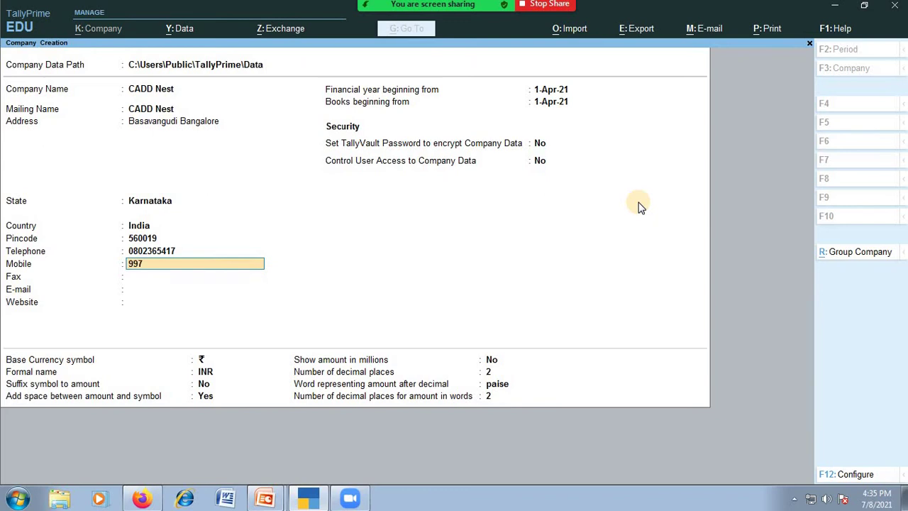
key(Return)
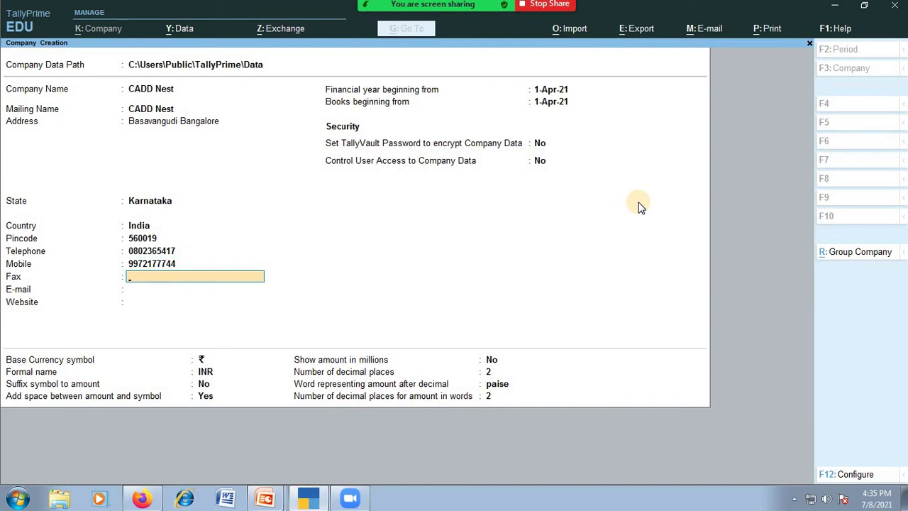
Leave Fax blank, enter the company e-mail address, and start typing the website.
key(Return)
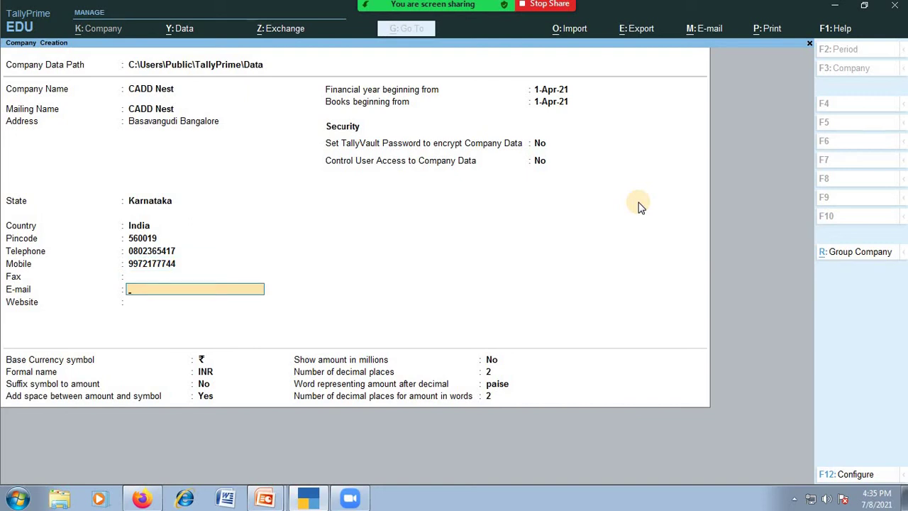
text(c)
key(BackSpace)
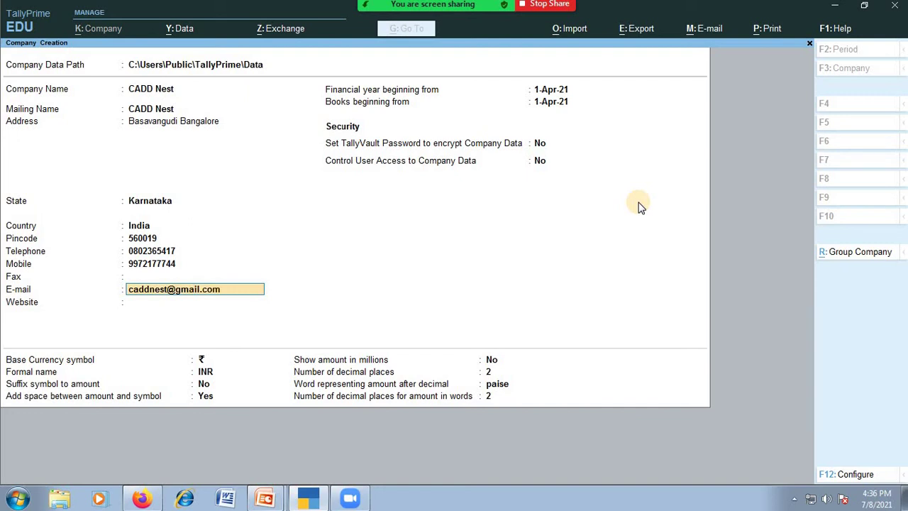
key(Return)
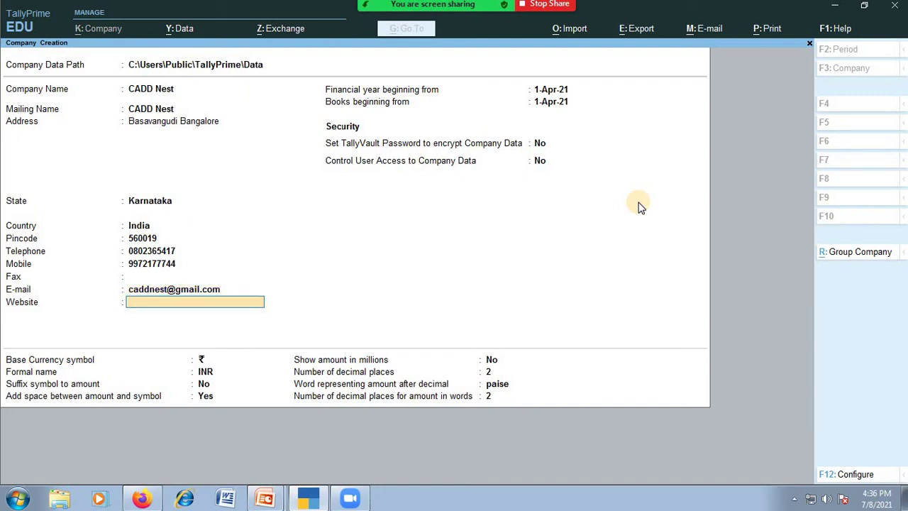
text(www.caddnest.ciom)
key(Return)
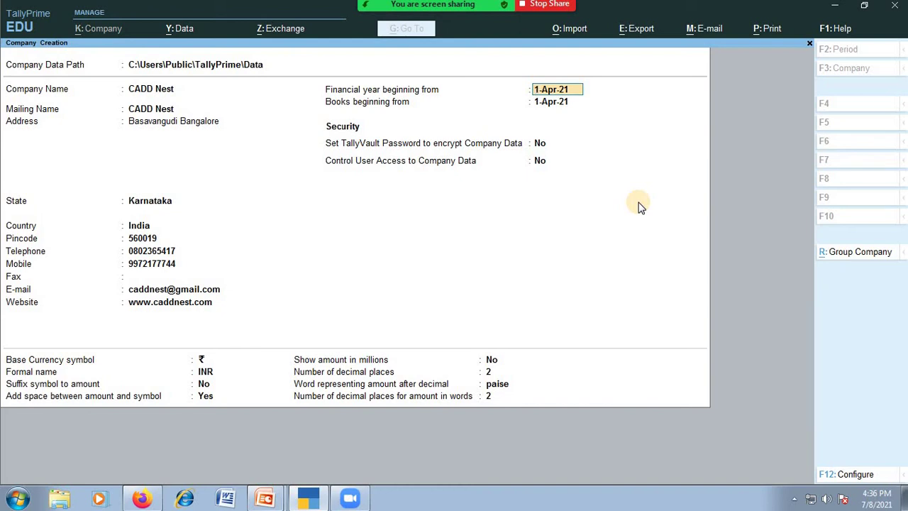
key(Return)
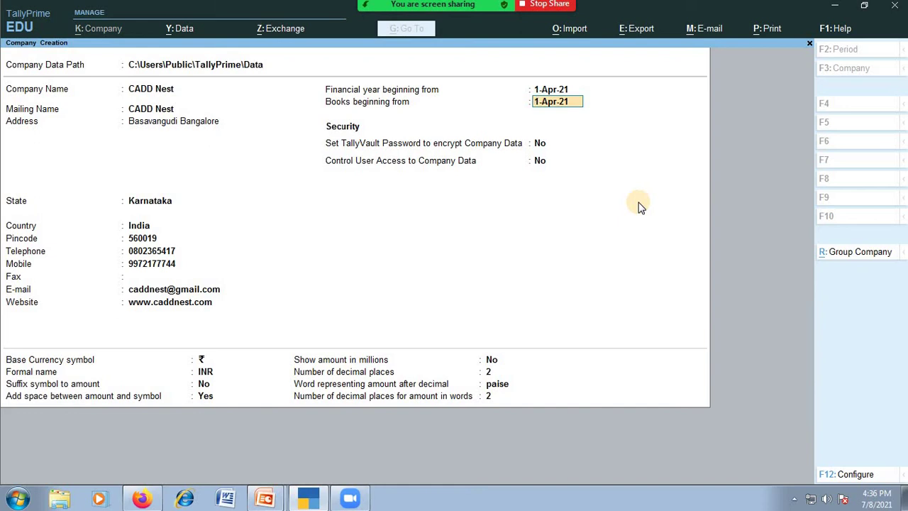
key(Up)
key(Down)
key(Return)
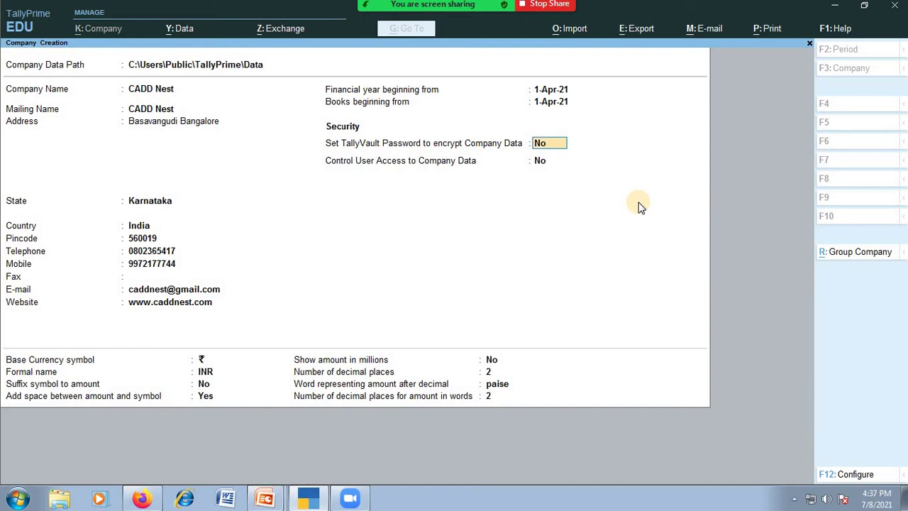
Turn on TallyVault encryption and set and confirm the vault password.
key(Up)
key(Down)
key(Return)
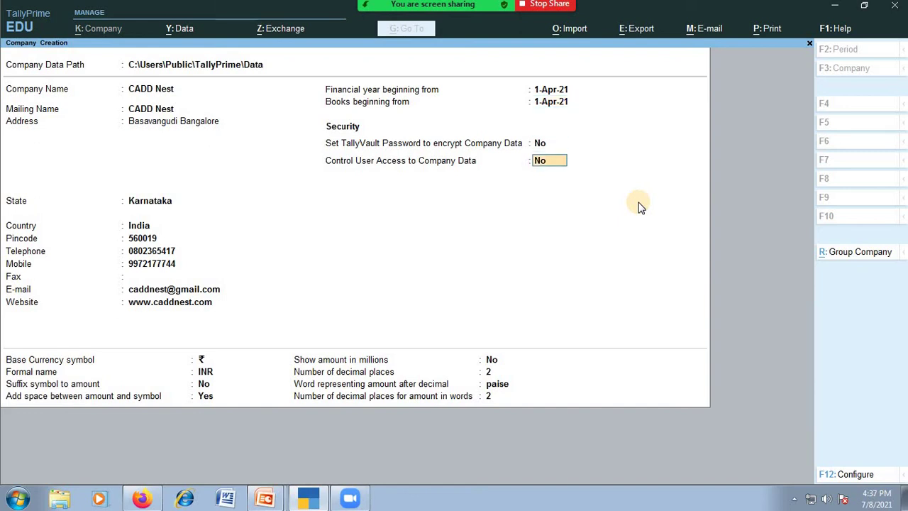
key(Up)
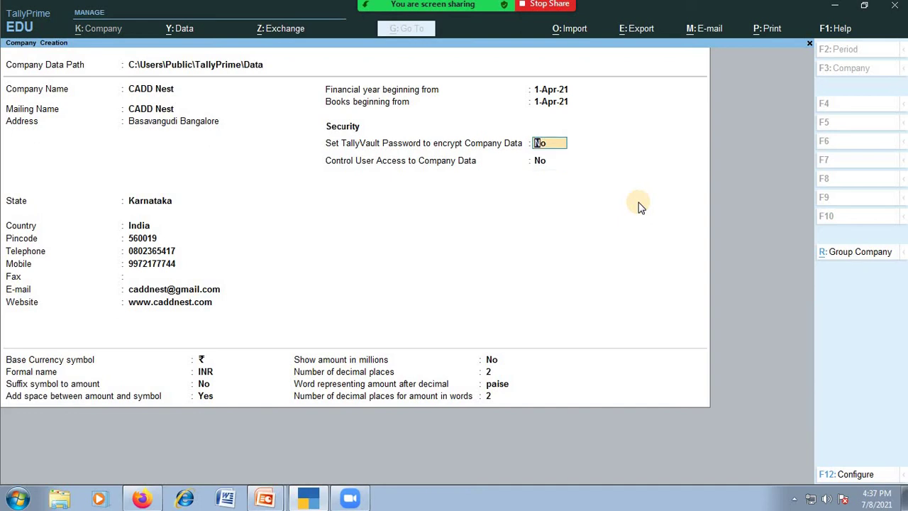
text(y)
key(Return)
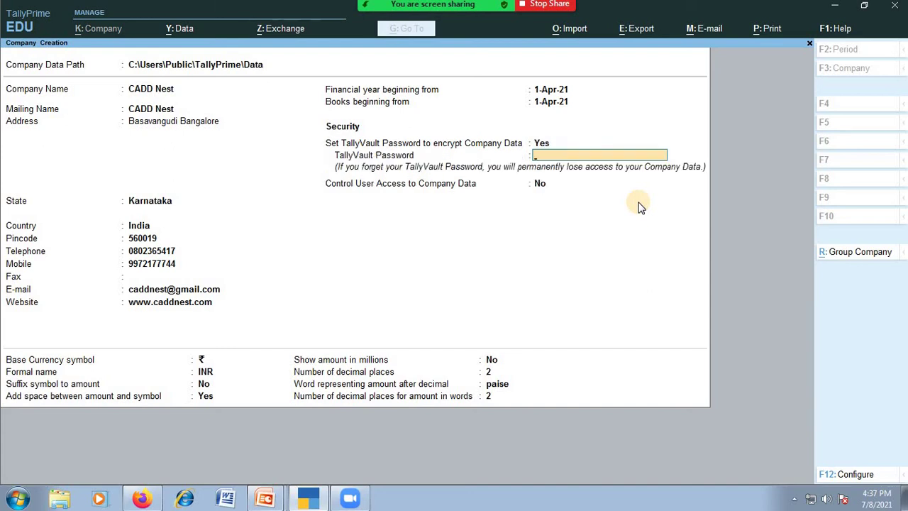
text(123)
key(Return)
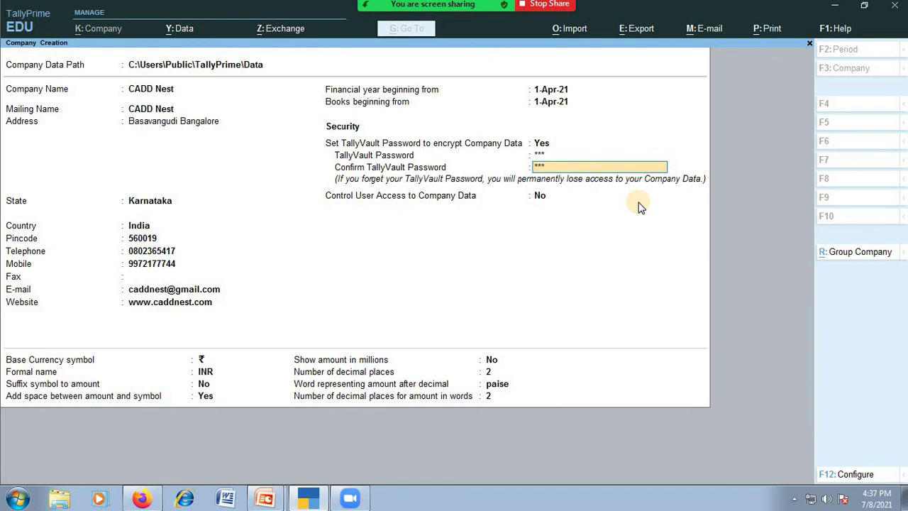
text(123)
key(Return)
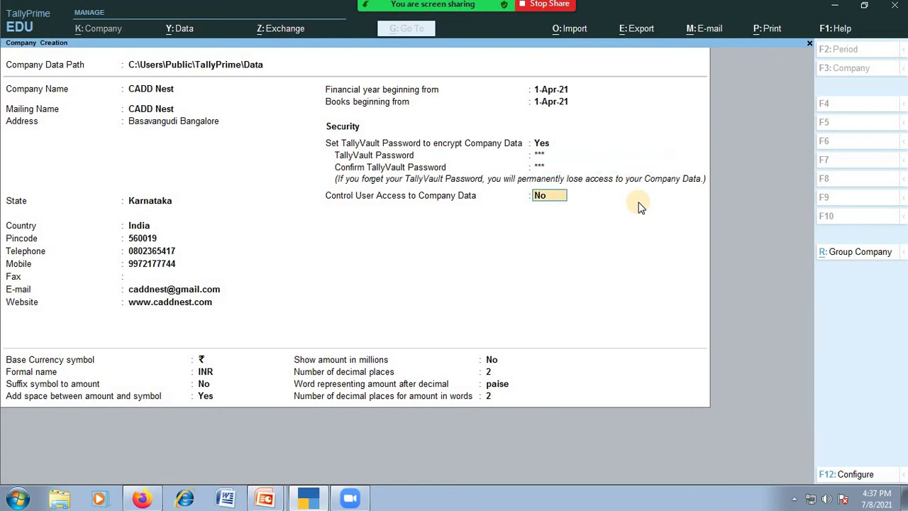
Turn on user access control with an administrator username and confirmed password.
text(y)
key(Return)
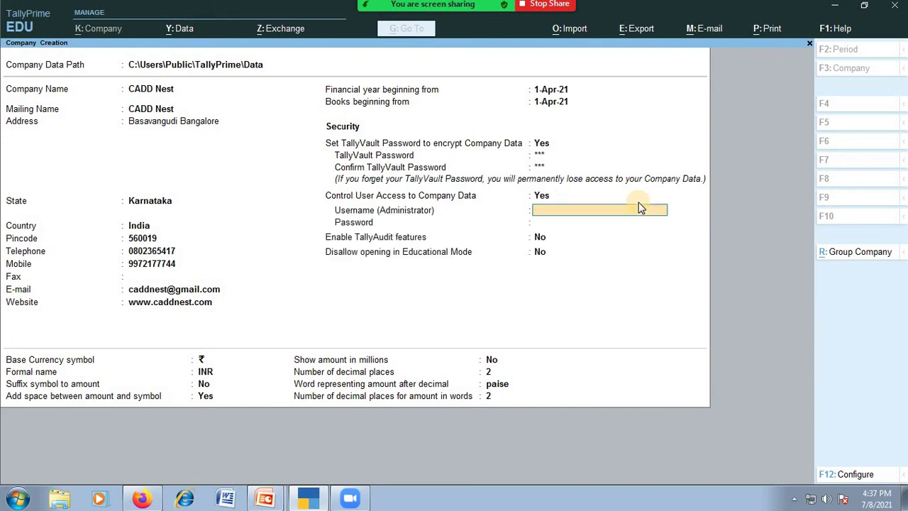
text(aaaa)
key(Return)
text(a)
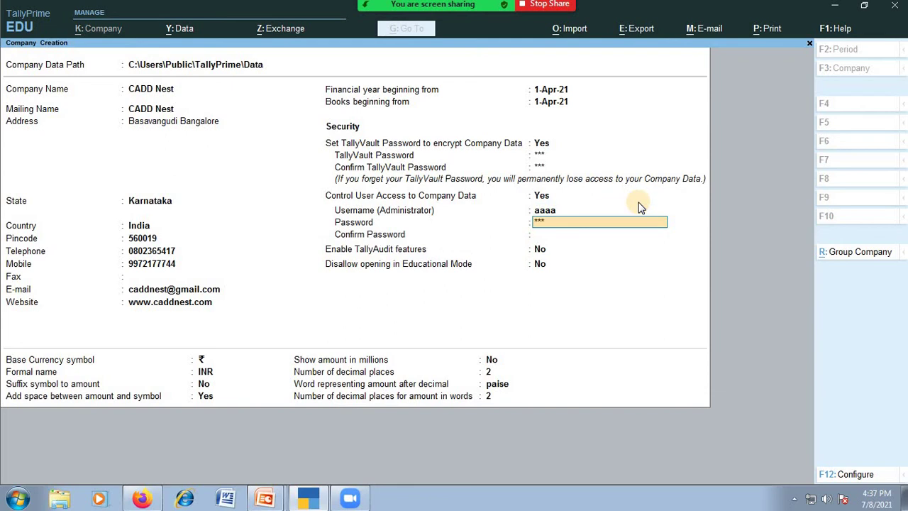
key(Return)
text(aaa)
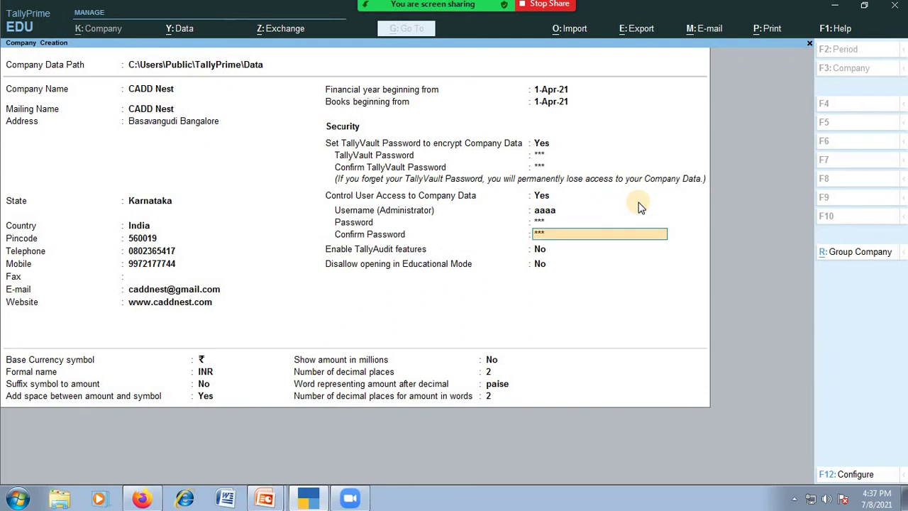
key(Return)
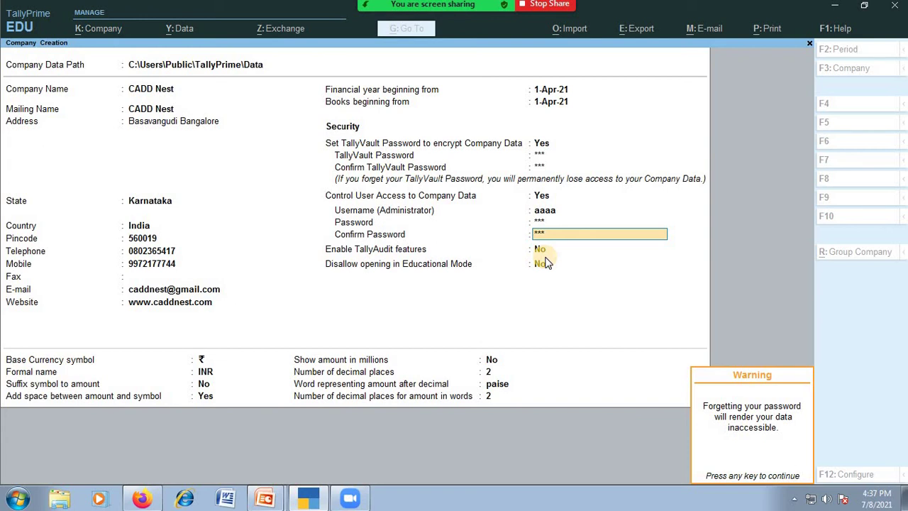
Dismiss the password warning, keep TallyAudit off and INR currency defaults, and reach Accept.
key(Return)
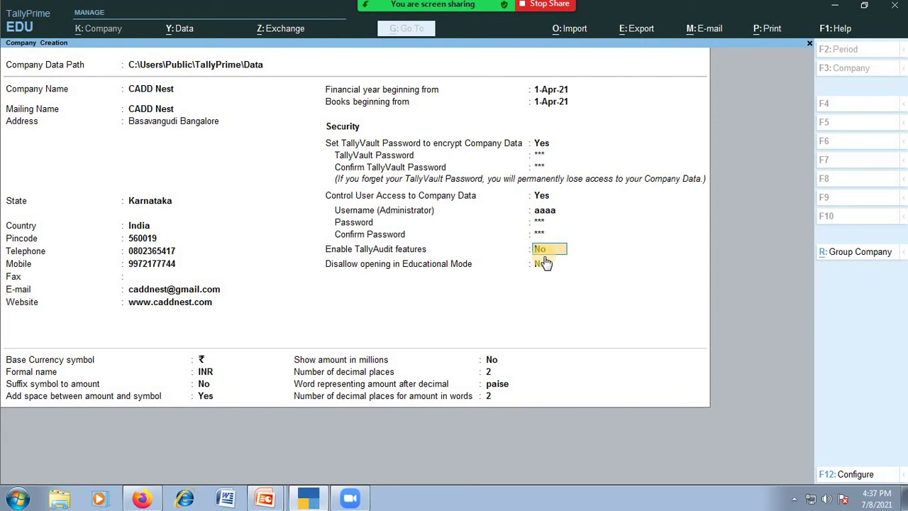
key(Return)
key(Up)
key(Return)
key(Return)
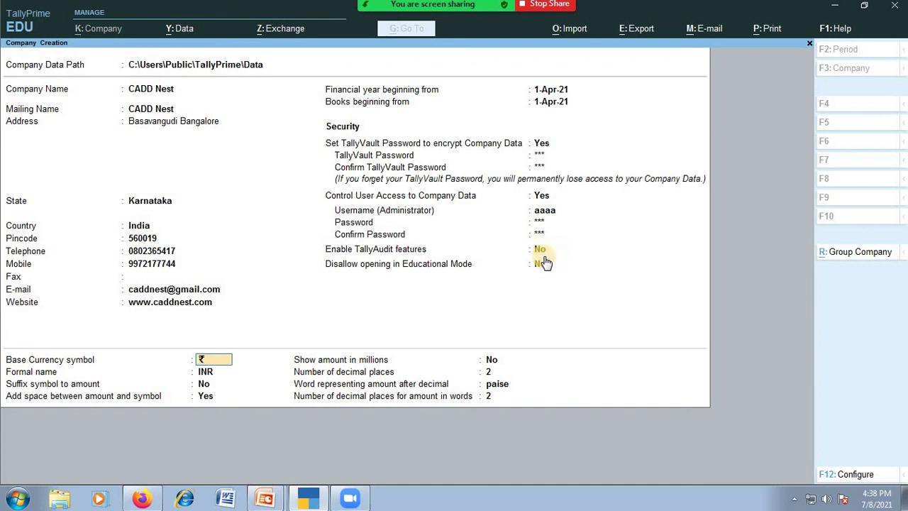
key(Return)
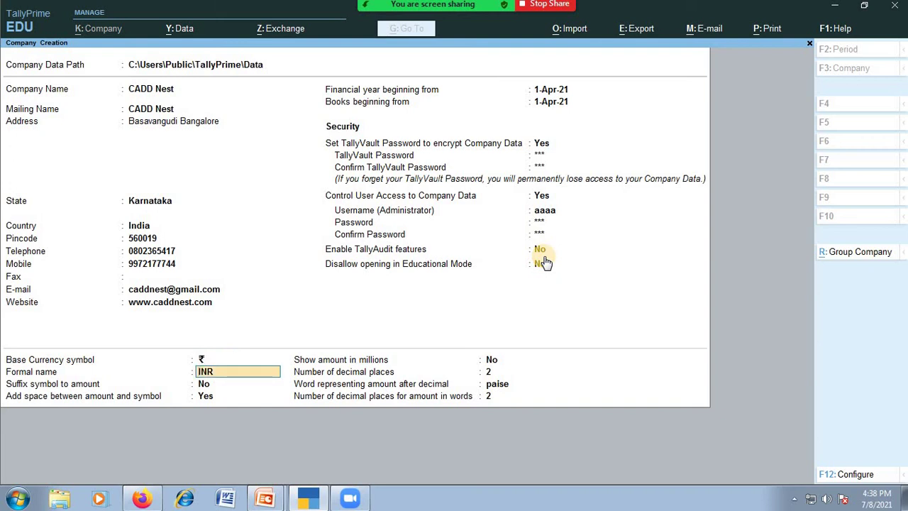
key(Return)
key(Up)
key(Return)
key(Return)
key(Return)
key(Return)
key(Return)
key(Return)
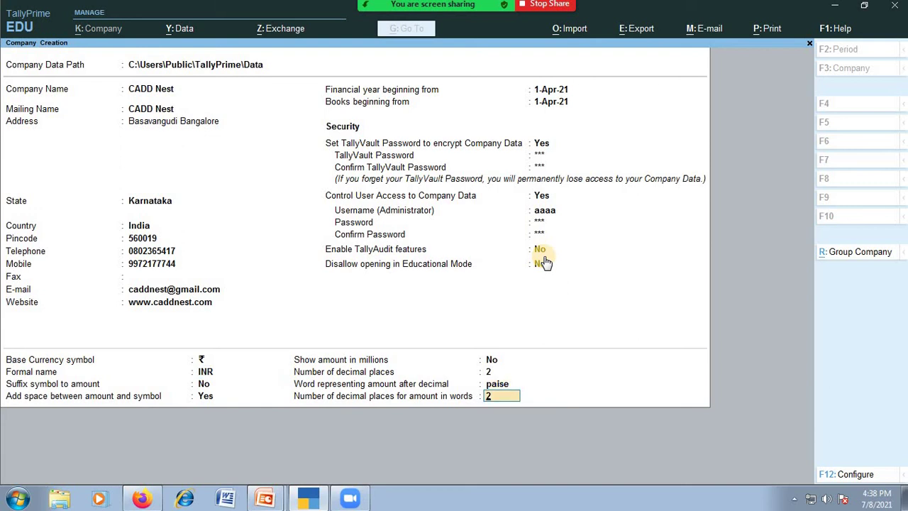
key(Return)
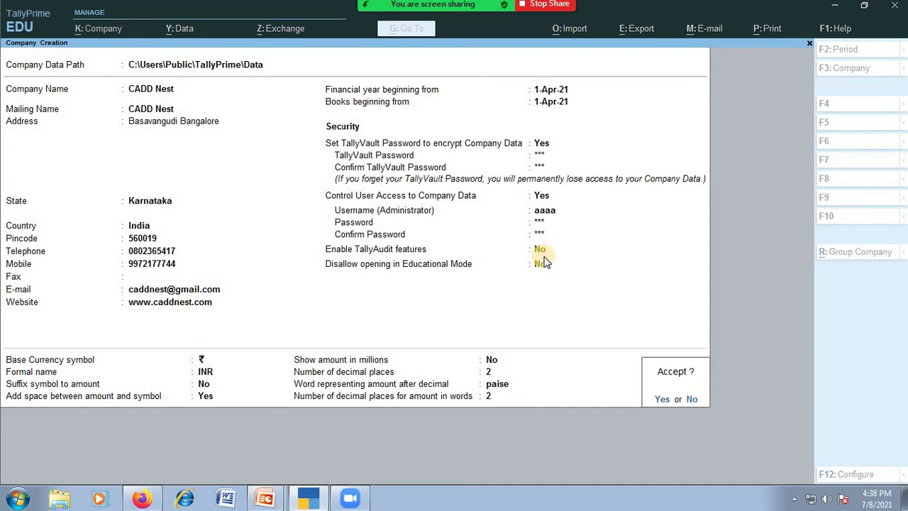
Save CADD Nest, unlock it with the vault password, and log in as the administrator.
key(Return)
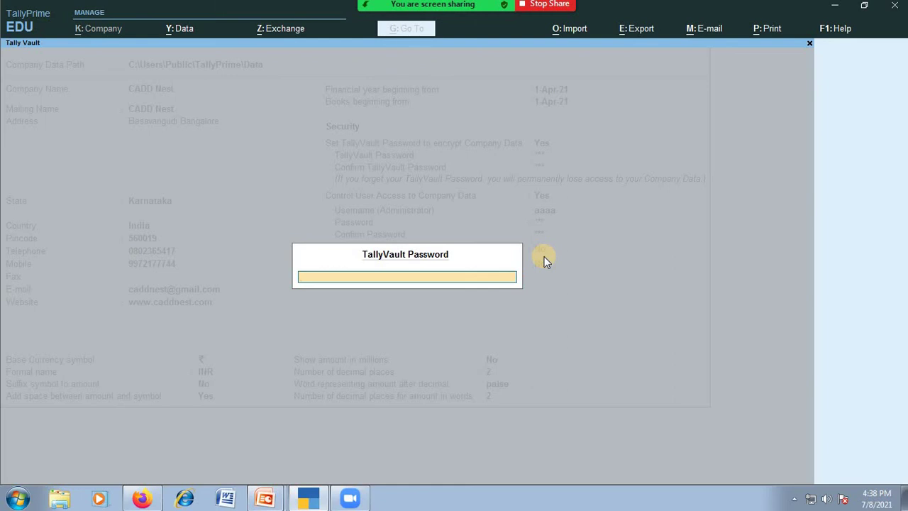
text(***)
key(Return)
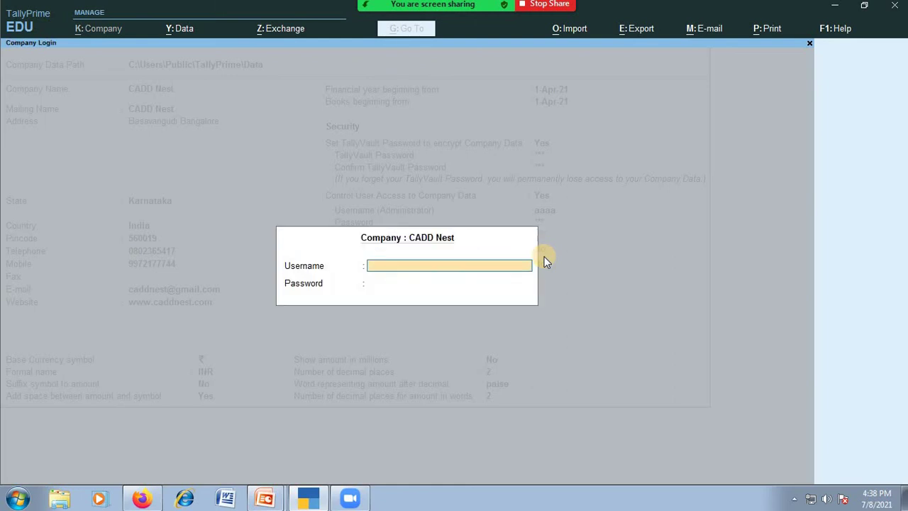
text(aaaa)
key(Return)
text(***)
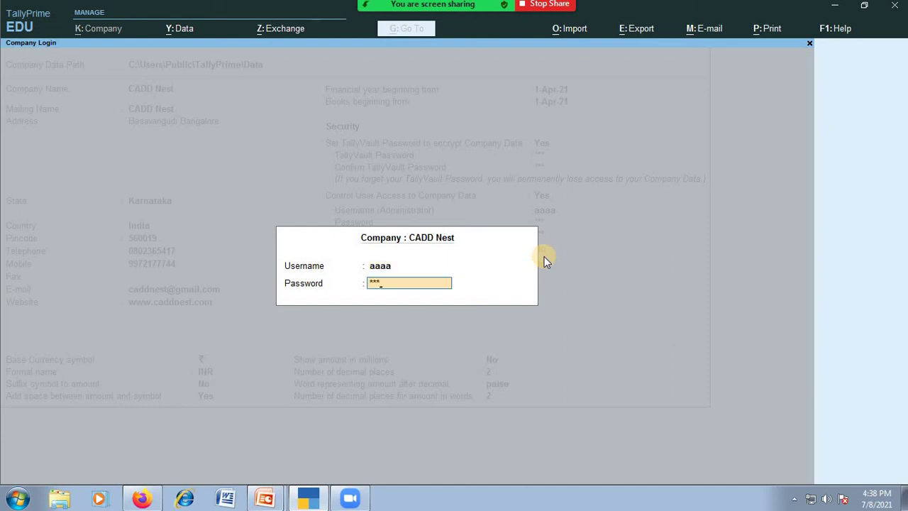
key(Return)
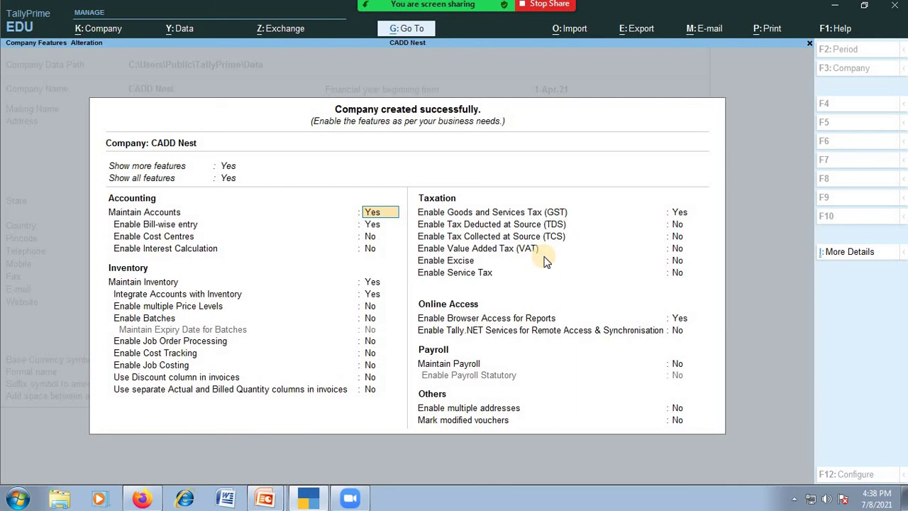
Set Enable GST to No in Company Features and accept the feature settings.
key(Return)
key(Return)
key(Return)
key(Return)
key(Return)
key(Return)
key(Return)
key(Return)
key(Return)
key(Return)
key(Return)
key(Return)
key(Return)
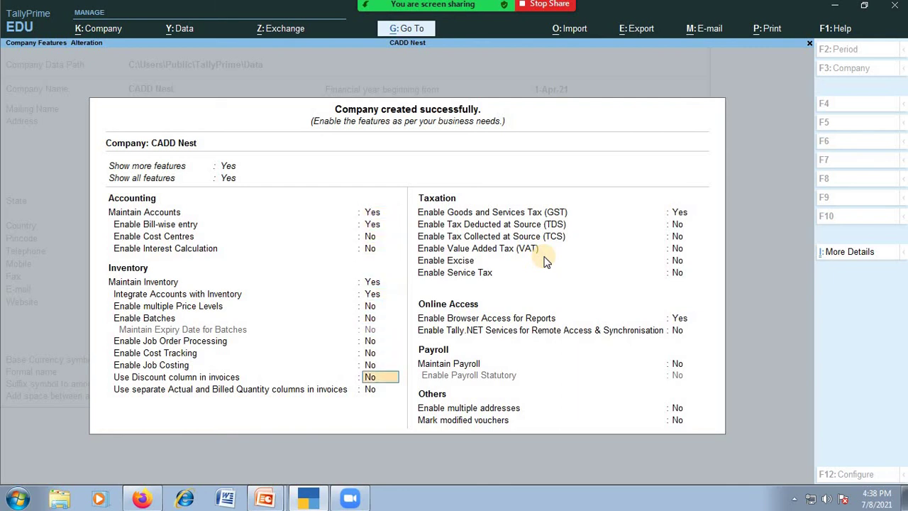
text(no)
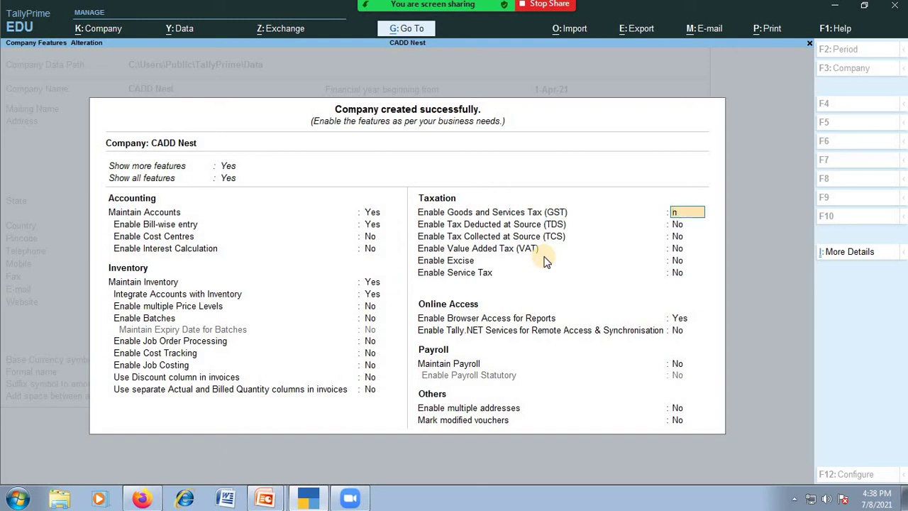
key(Return)
key(Return)
key(Return)
key(Return)
key(Return)
key(Return)
key(Return)
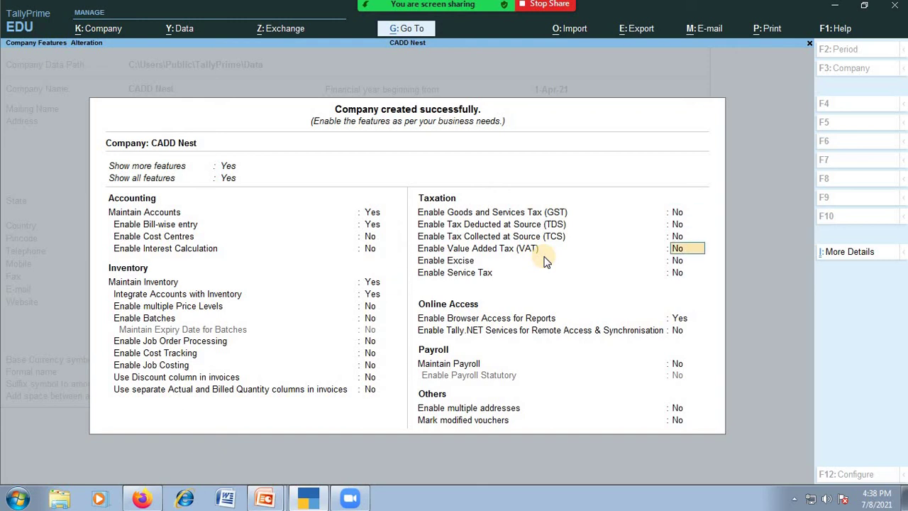
key(Return)
key(Return)
key(Return)
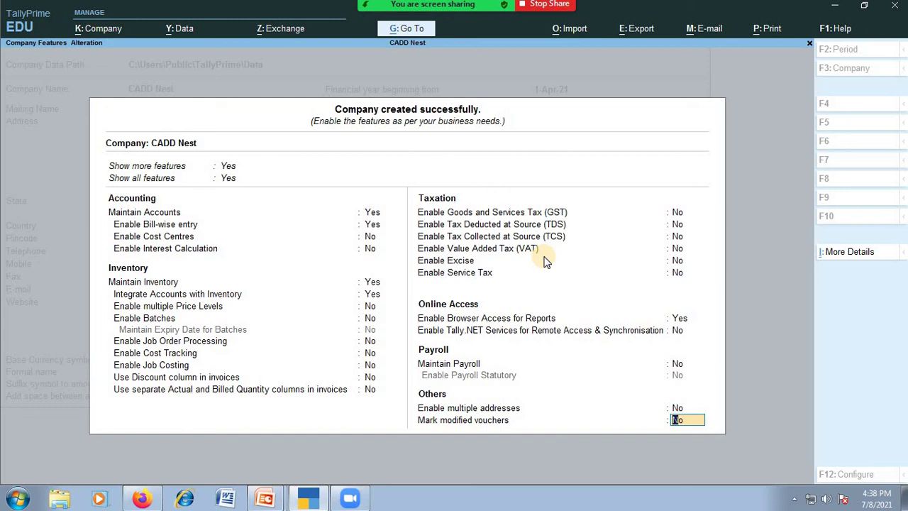
key(Return)
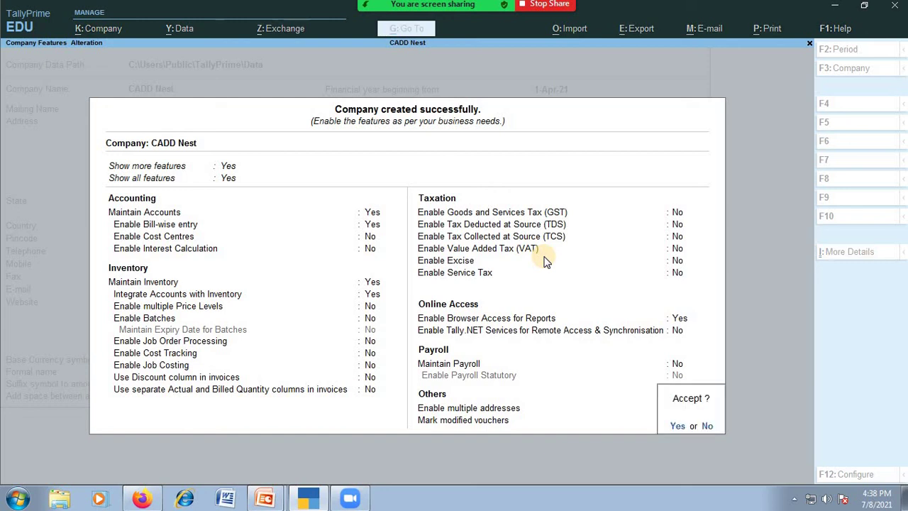
key(Return)
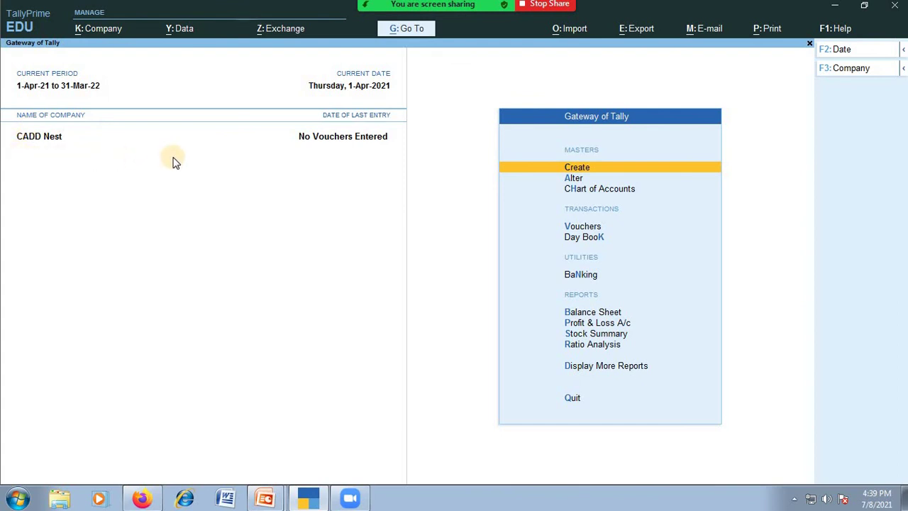
Open CADD Nest in Company Alteration and delete it with Alt+D, confirming Yes.
key(F3)
key(Up)
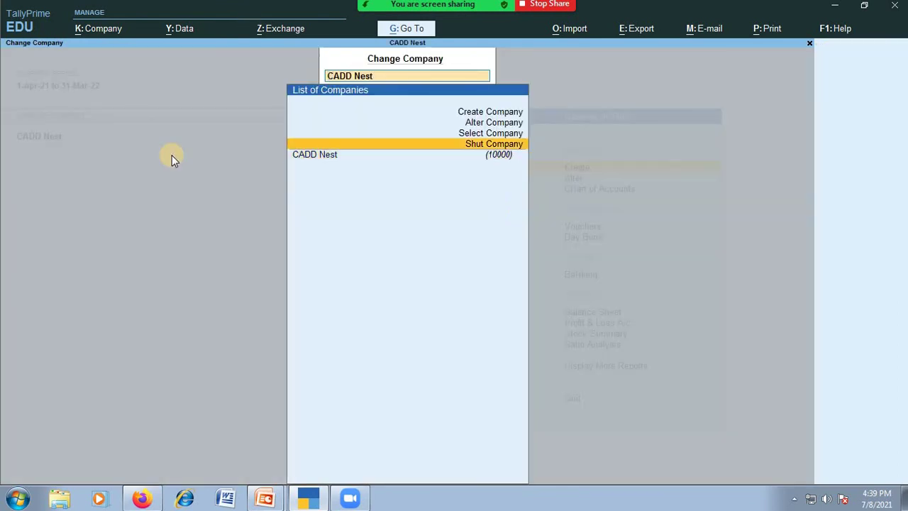
key(Up)
key(Up)
key(Return)
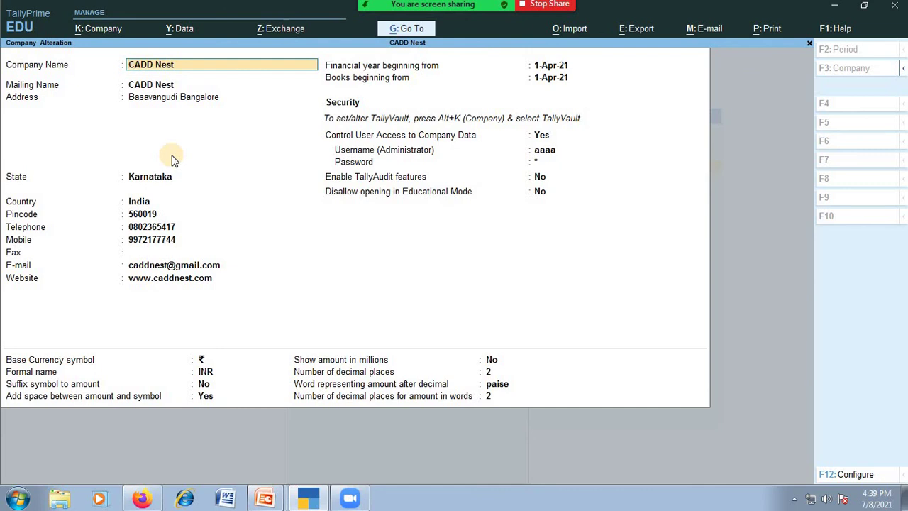
key(Return)
key(Return)
text(Fgghfgh)
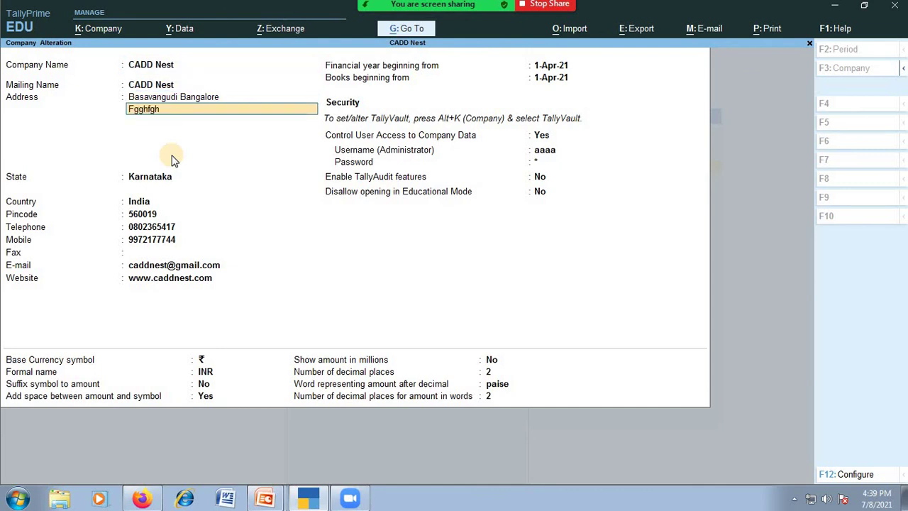
key(Return)
text(Jhgjgjhg)
key(Return)
text(Hgjhg)
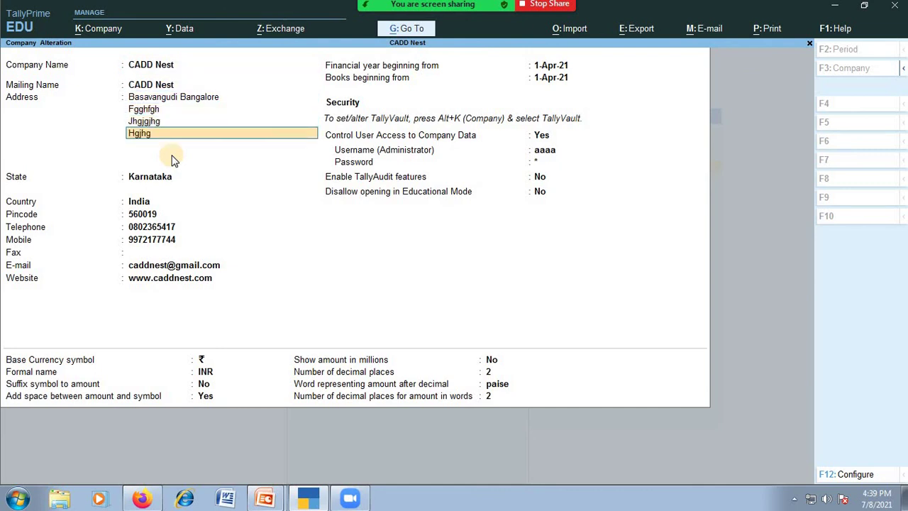
key(alt+d)
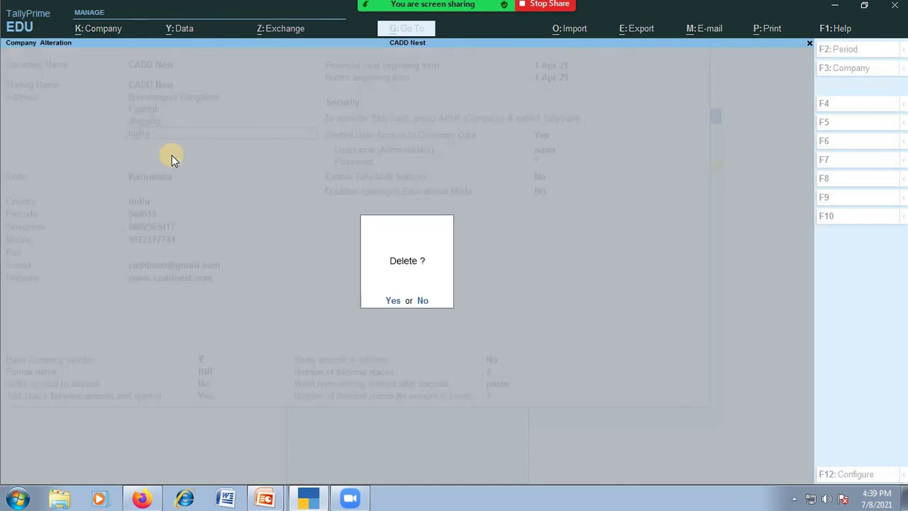
key(y)
key(y)
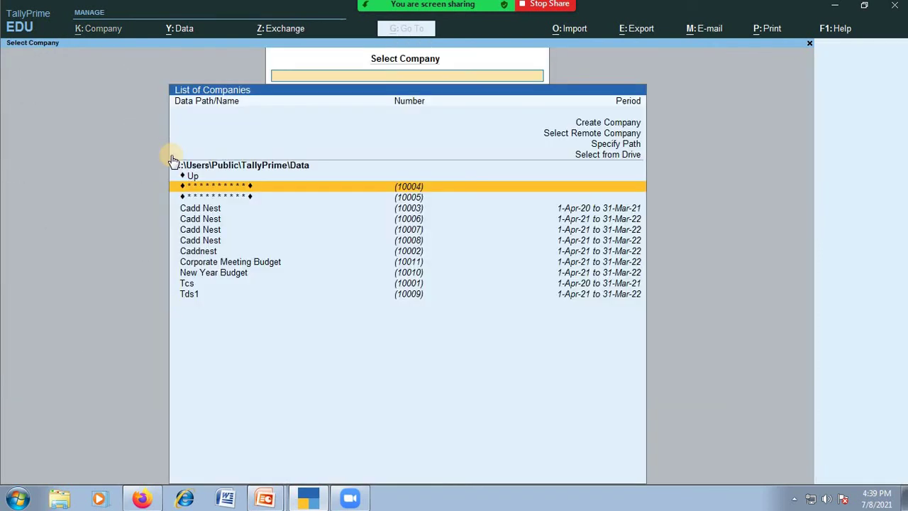
Load the older Cadd Nest (10003), open it in Company Alteration, and delete it with Alt+D.
key(Down)
key(Down)
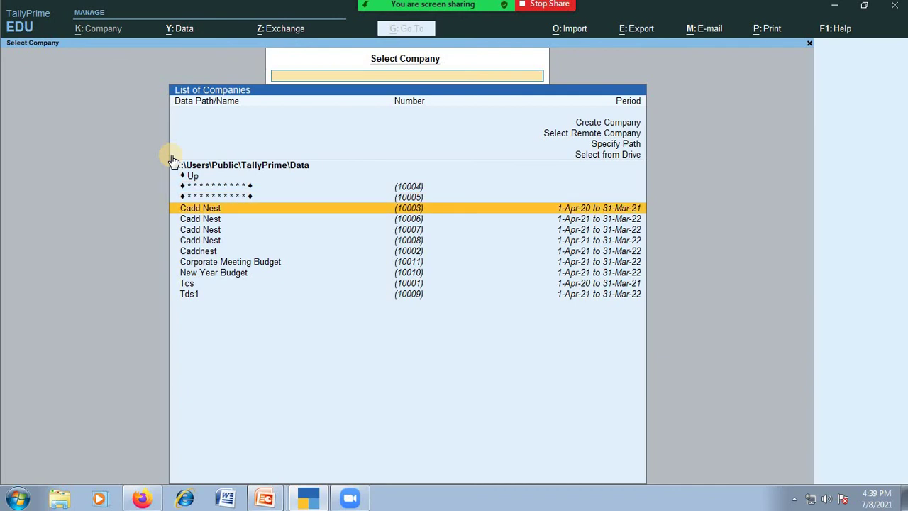
key(Return)
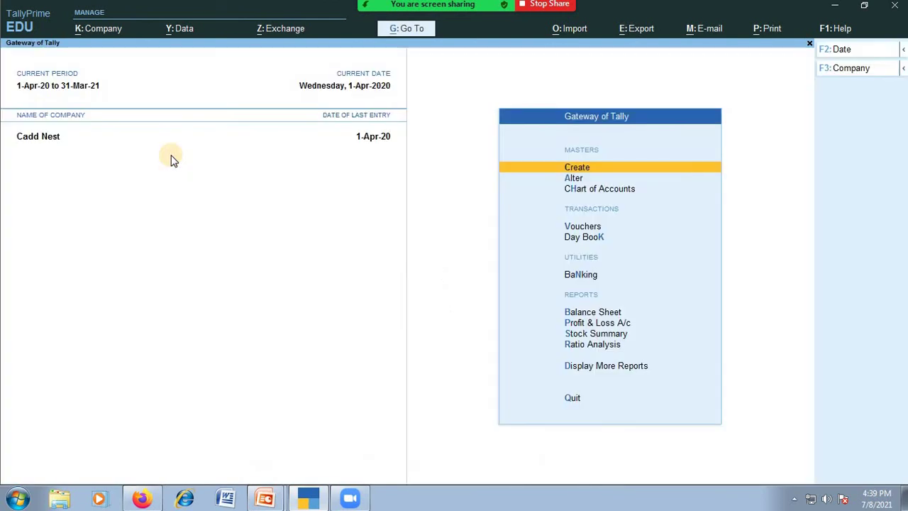
key(F3)
key(Up)
key(Up)
key(Up)
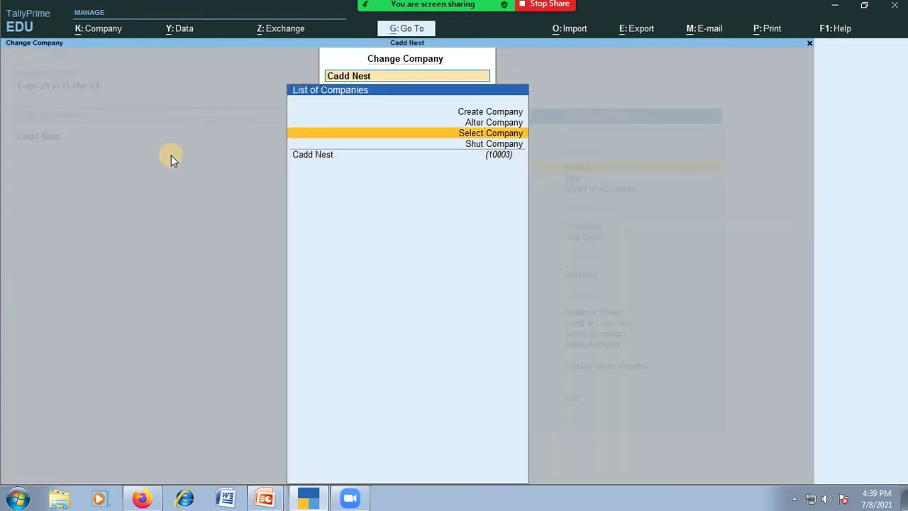
key(Return)
key(Return)
key(Return)
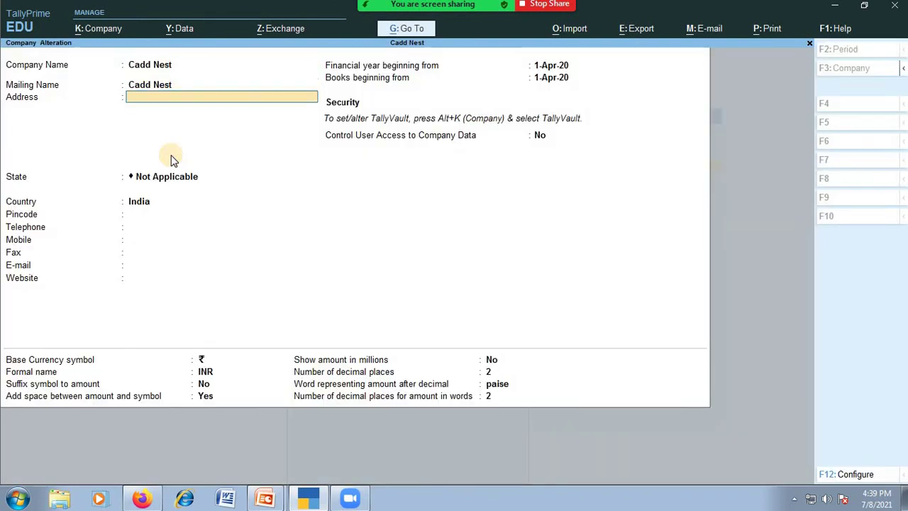
text(Hgjhg)
key(Return)
text(Hgjhg)
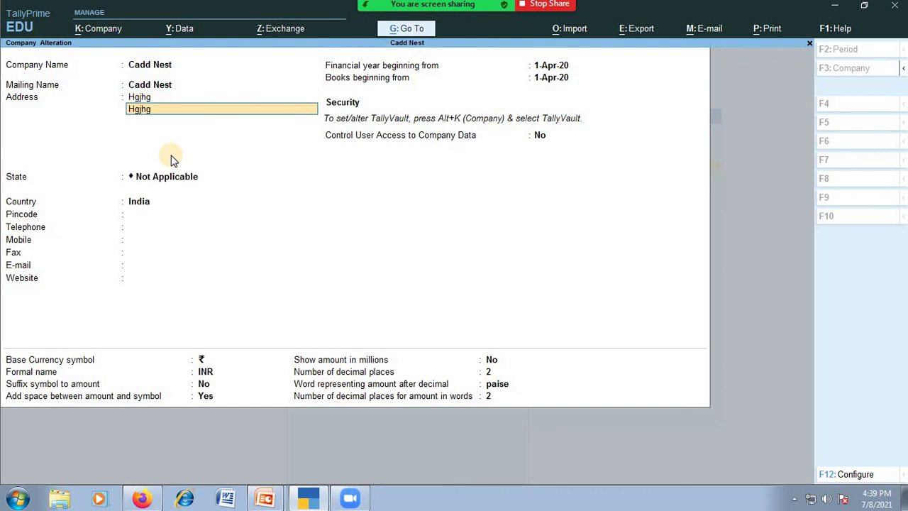
key(alt+d)
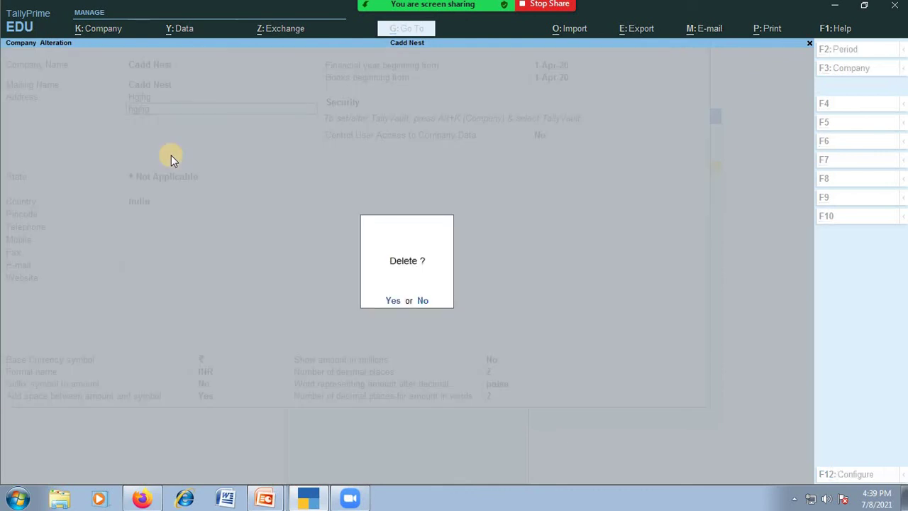
key(y)
key(y)
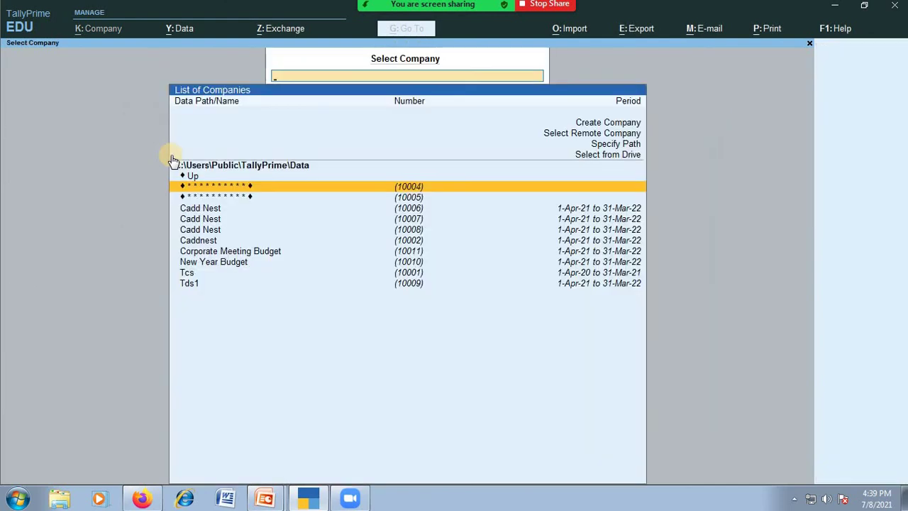
key(Up)
key(Up)
key(Up)
key(Up)
key(Up)
key(Up)
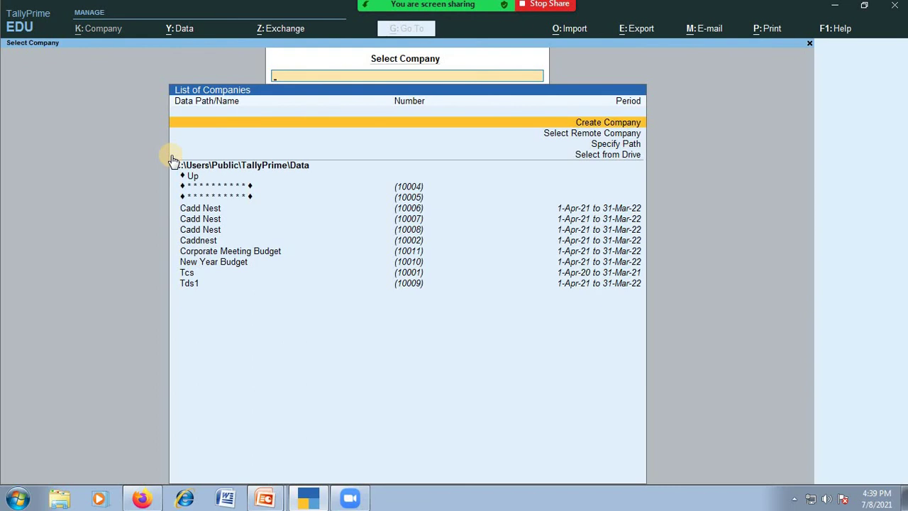